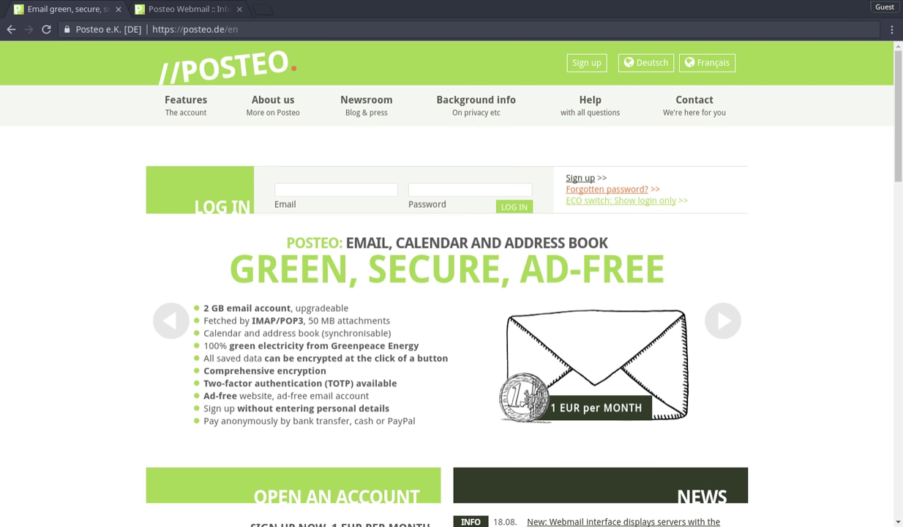
scroll(871, 175, "down", 2)
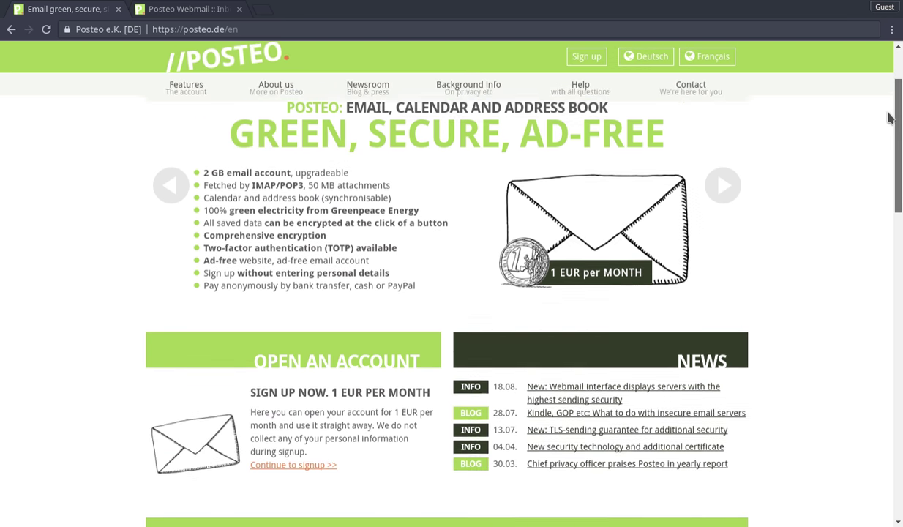
scroll(875, 177, "down", 5)
scroll(871, 219, "down", 4)
scroll(864, 293, "down", 4)
scroll(853, 293, "up", 2)
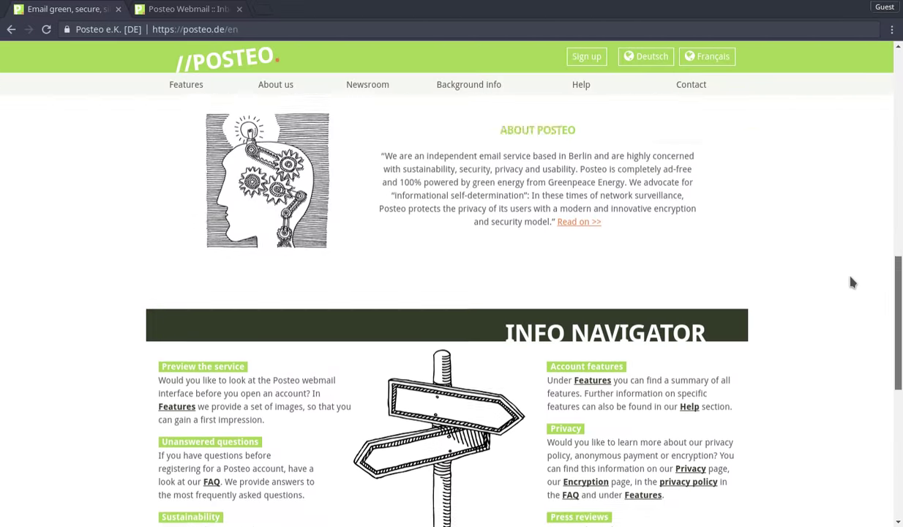
scroll(850, 300, "down", 1)
scroll(850, 330, "down", 3)
scroll(864, 380, "down", 2)
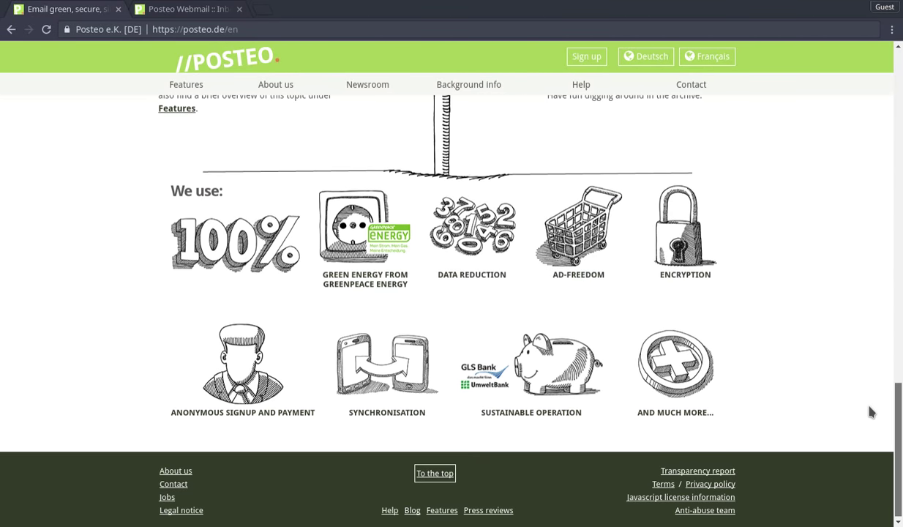
scroll(870, 330, "up", 8)
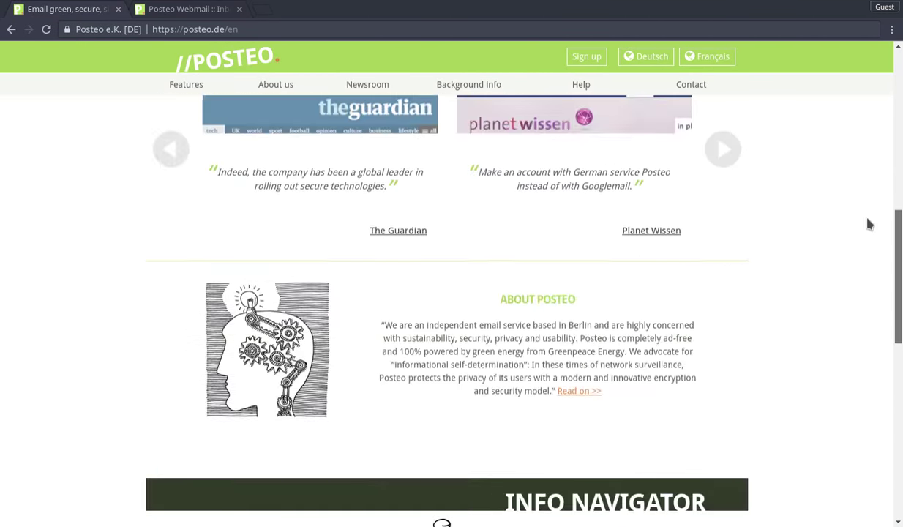
scroll(870, 162, "up", 8)
scroll(871, 95, "up", 3)
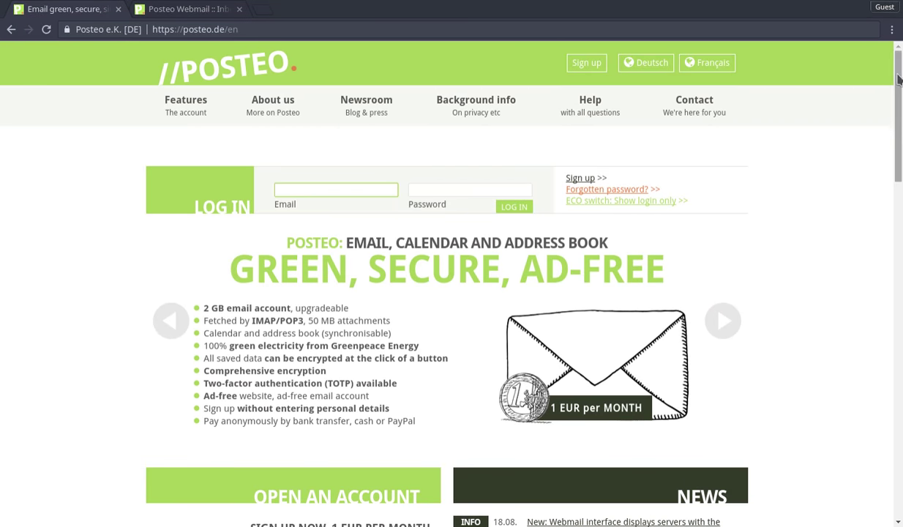
left_click_drag(897, 84, 875, 420)
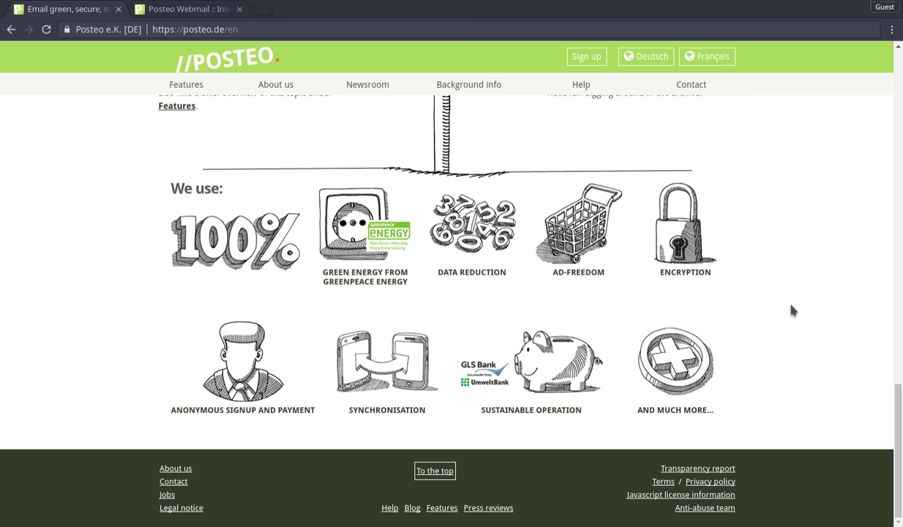
scroll(892, 395, "up", 3)
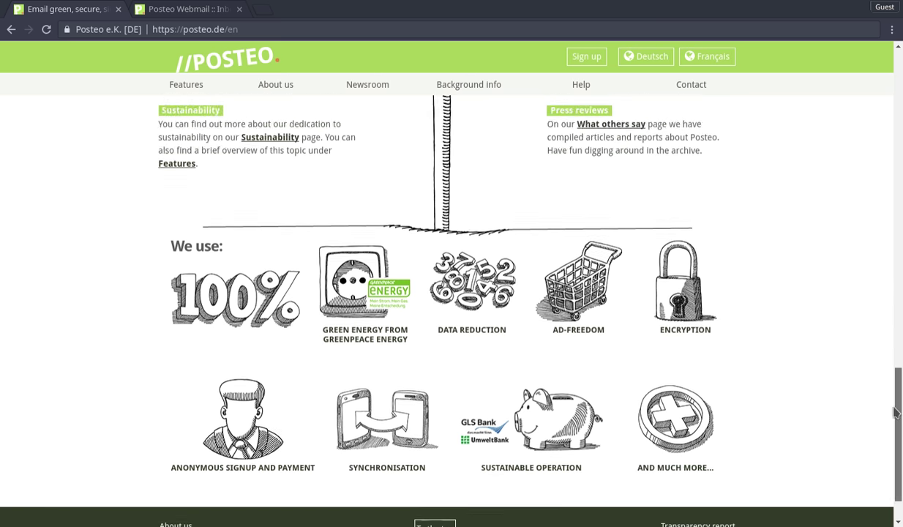
left_click_drag(893, 375, 845, 130)
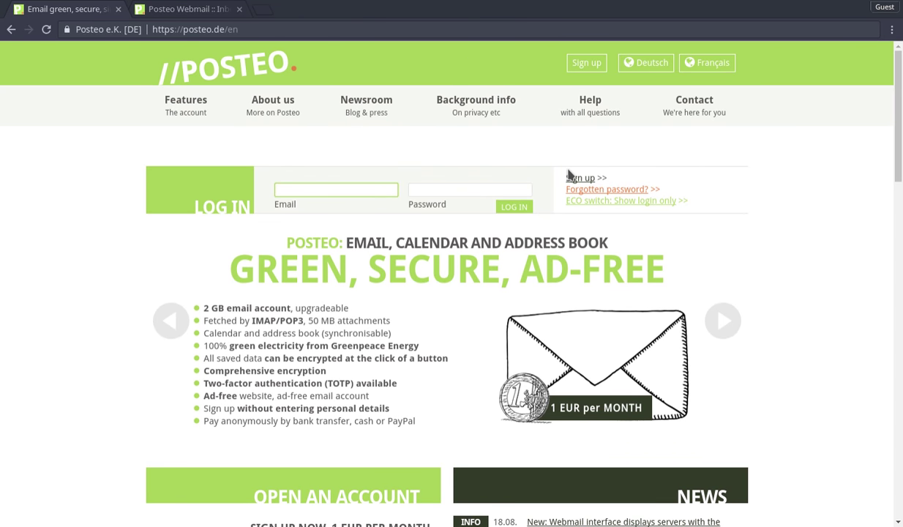
Switch to the 'Posteo Webmail :: Inbox' browser tab to show the empty mailbox
left_click(183, 15)
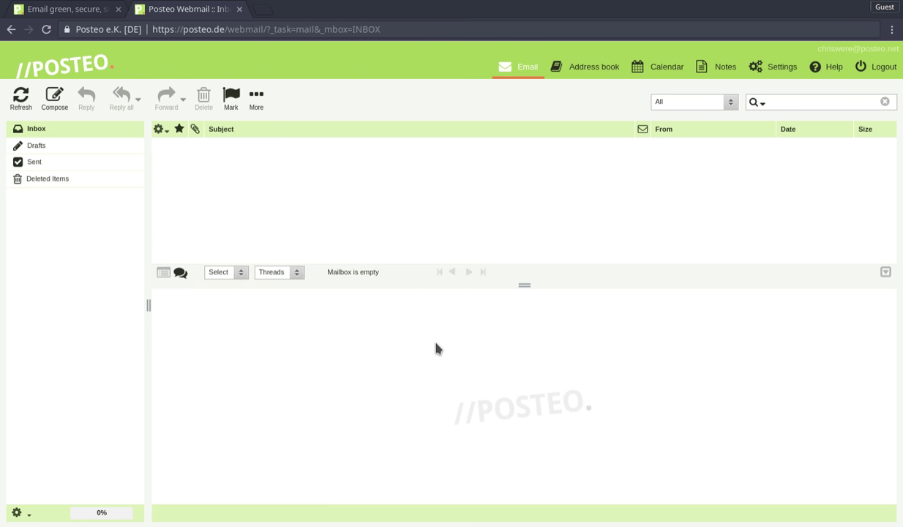
Zoom in twice, drag the list/preview splitter upward for a taller preview, then reset zoom
key("ctrl+plus")
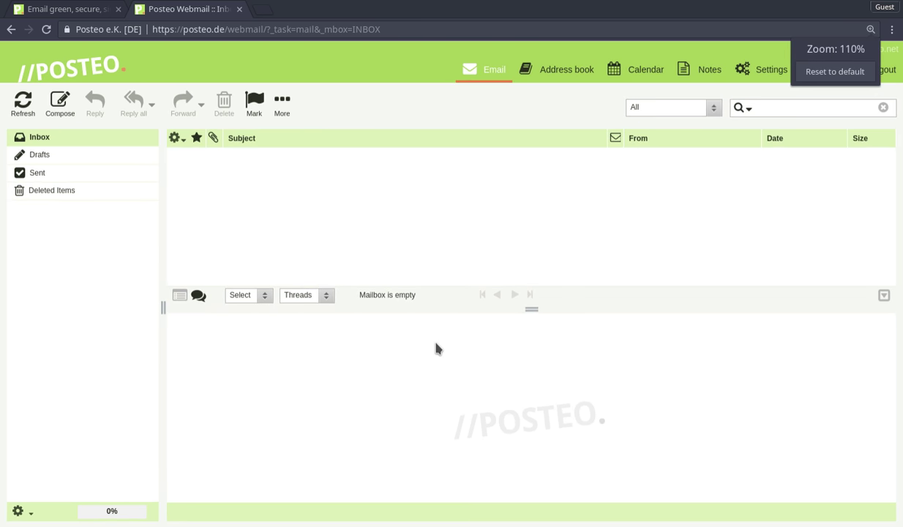
key("ctrl+plus")
key("ctrl+plus")
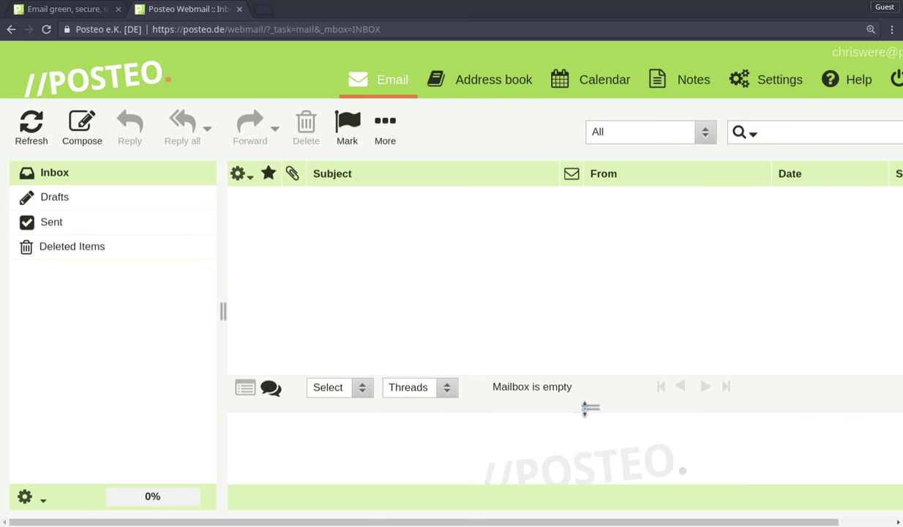
left_click_drag(586, 407, 591, 339)
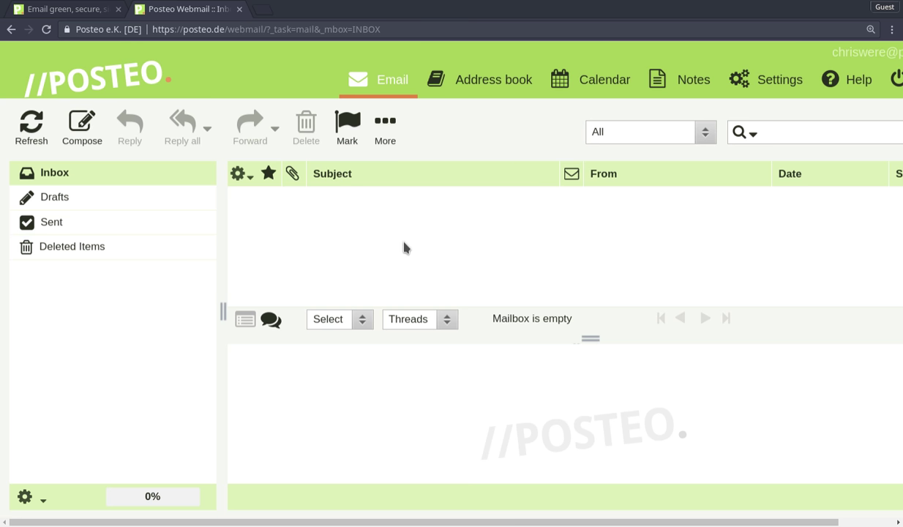
key("ctrl+0")
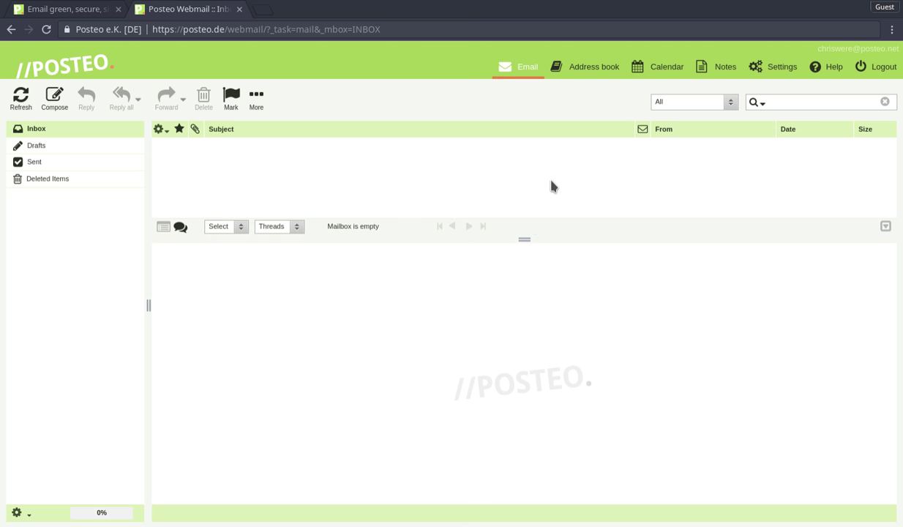
Drag the list/preview splitter back down to make the message list taller
left_click_drag(525, 236, 535, 293)
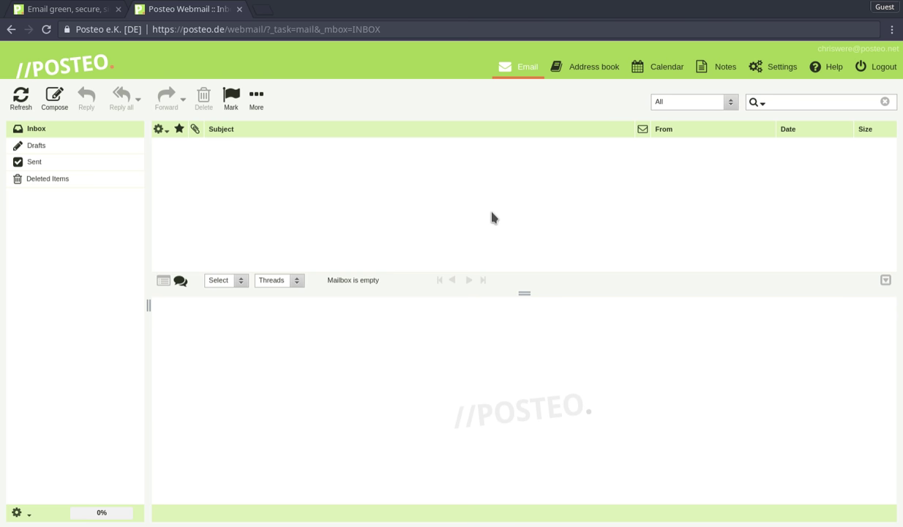
Open Settings and browse the Password and security, Autoreply and Forwarding pages
left_click(755, 67)
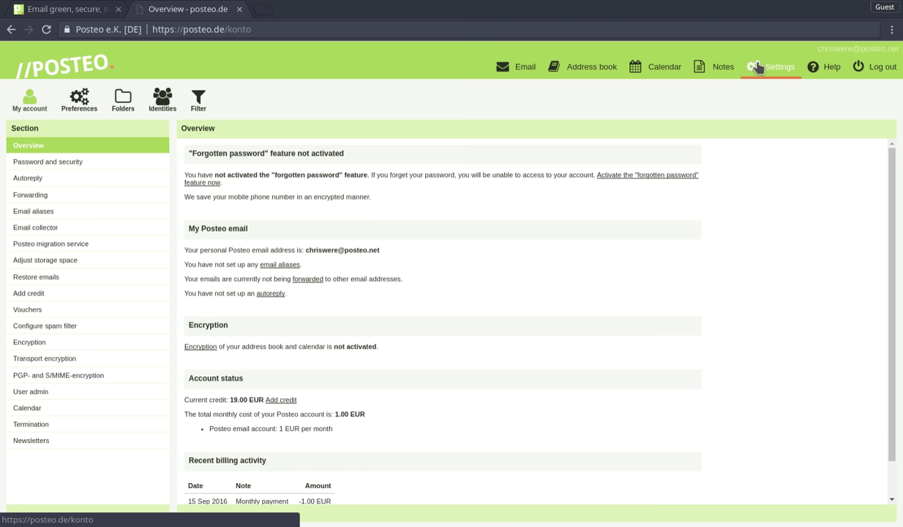
left_click(35, 163)
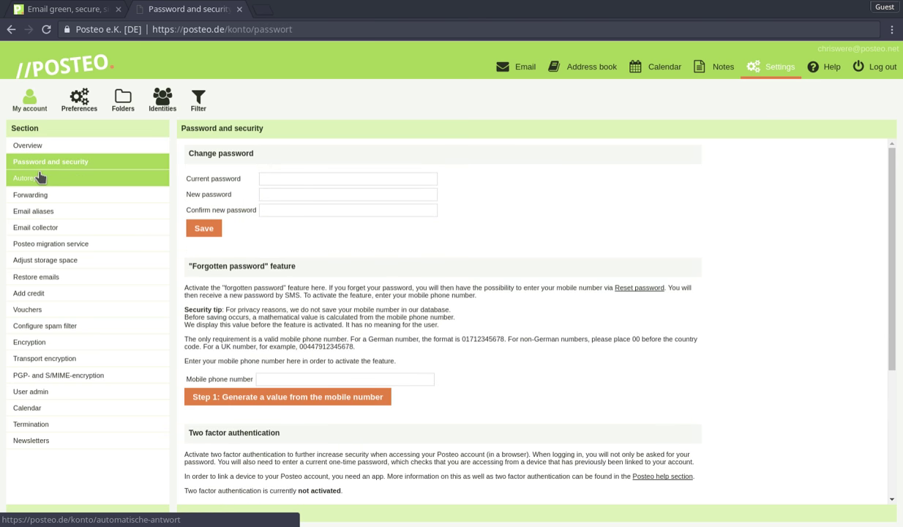
left_click(67, 178)
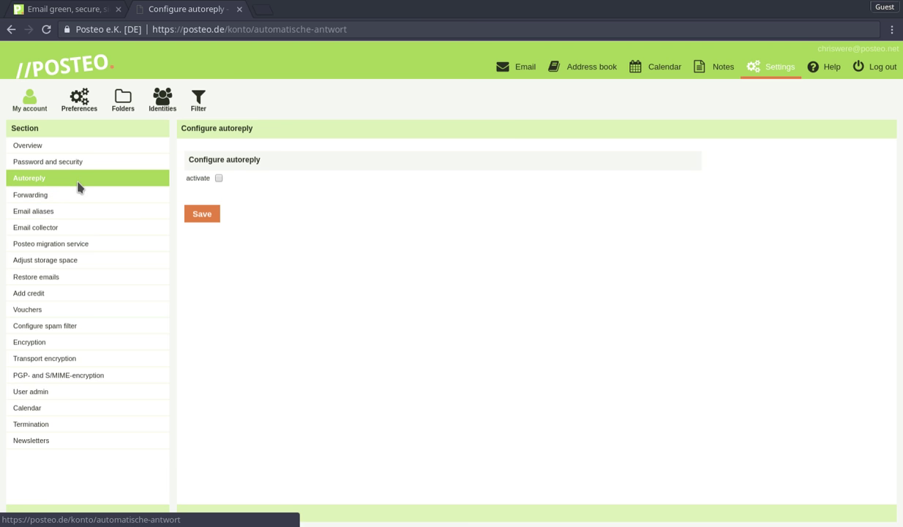
left_click(82, 195)
Open the Forwarding settings, which show no email forwarding configured
left_click(68, 196)
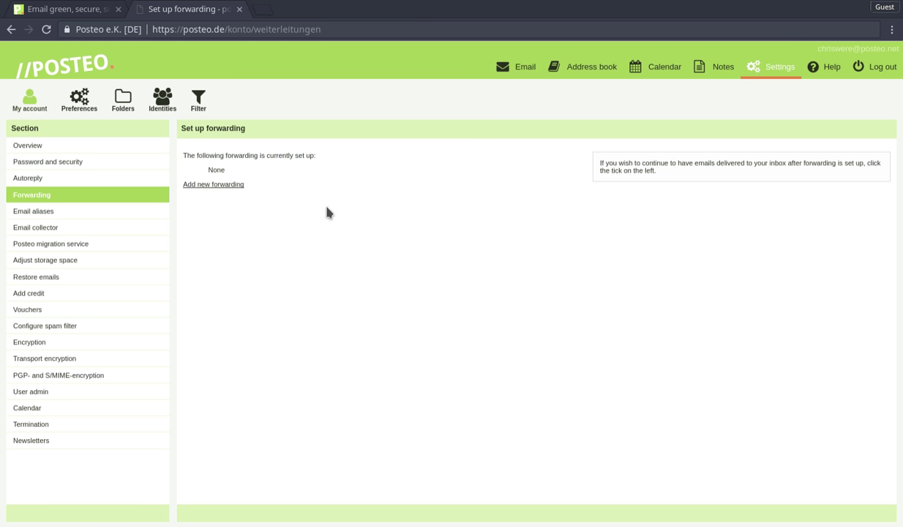
left_click(62, 220)
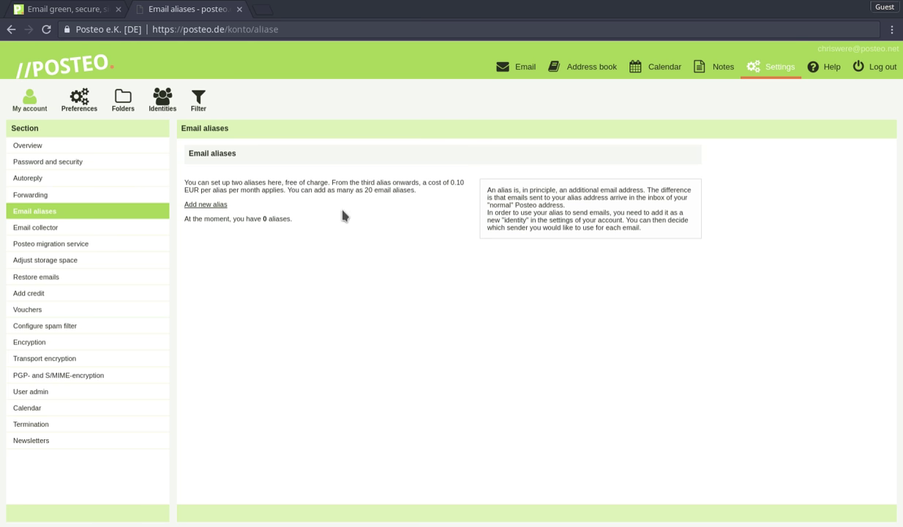
left_click(98, 235)
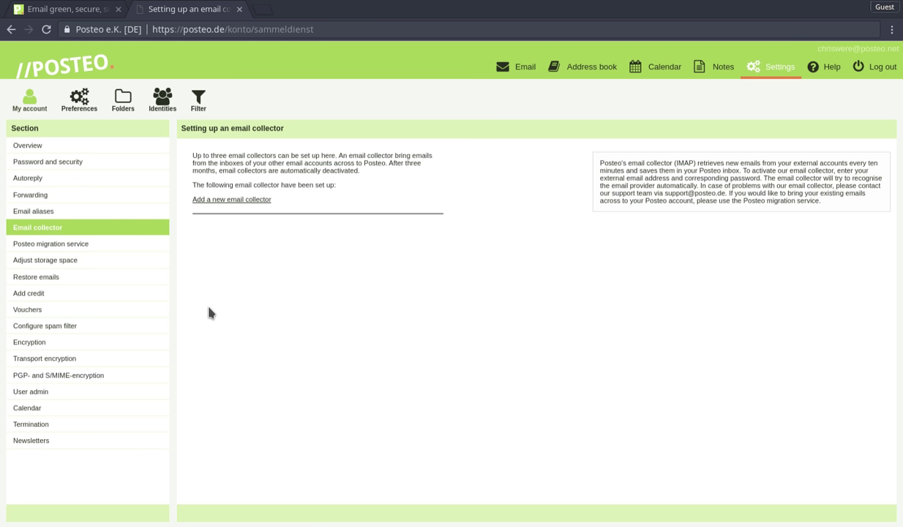
Browse Posteo migration service, then the storage page showing about 250 KB of 2 GB used
left_click(60, 245)
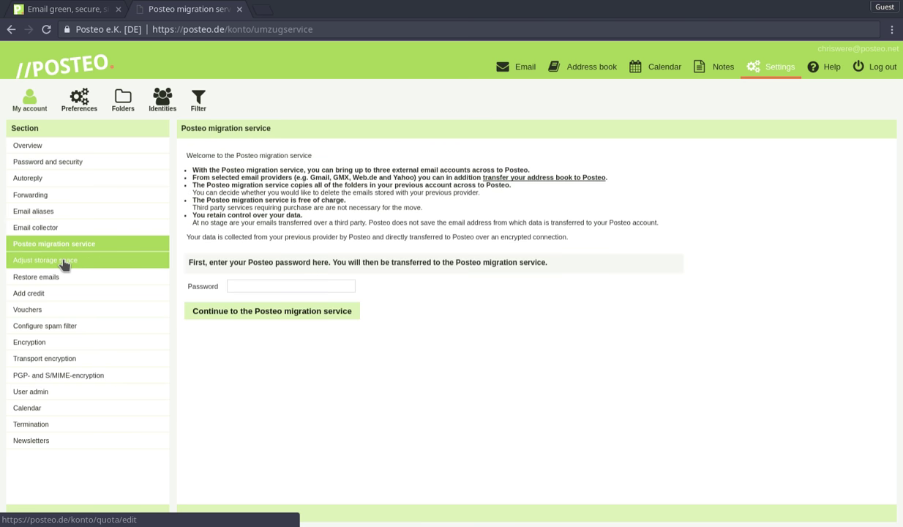
left_click(64, 262)
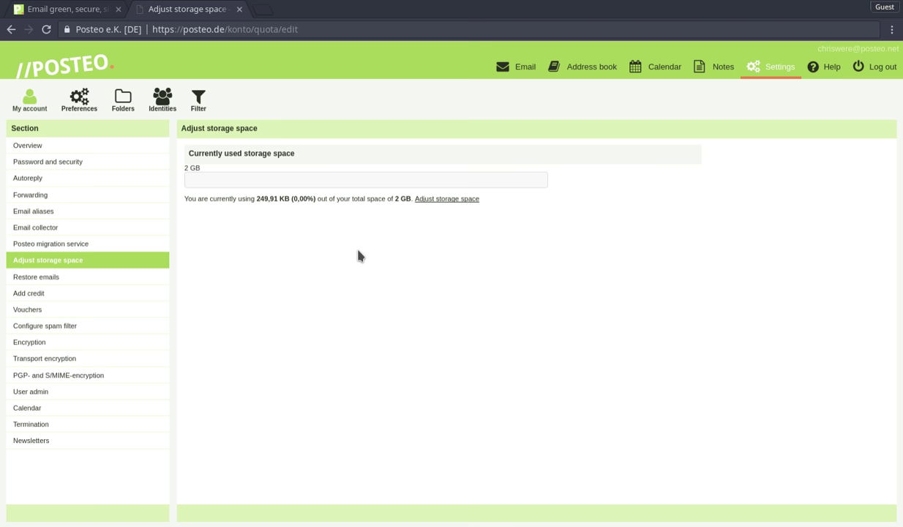
Open Restore emails and highlight, then deselect, the sentence about emails missing from backups
left_click(131, 279)
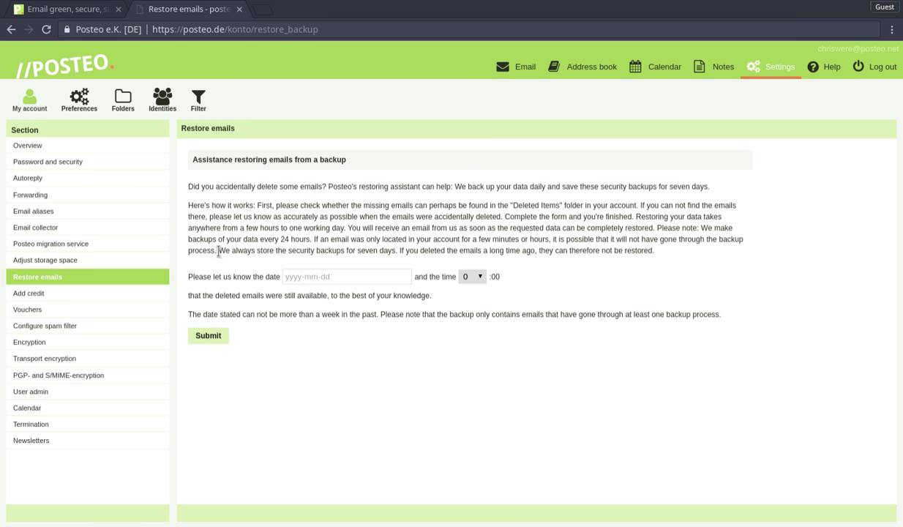
left_click_drag(217, 250, 383, 239)
left_click(441, 212)
Browse Add credit, Vouchers, spam filter, Encryption, Transport, PGP/S-MIME, User admin and Calendar pages
left_click(66, 295)
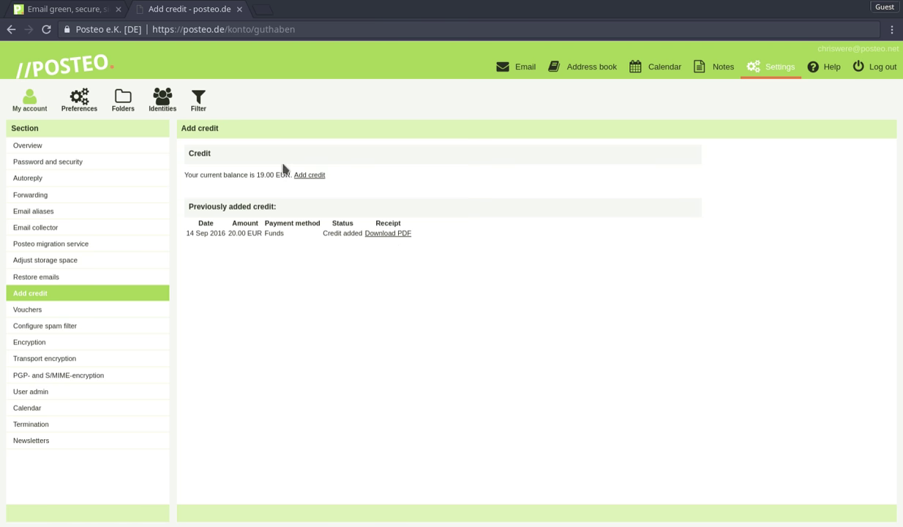
left_click(71, 315)
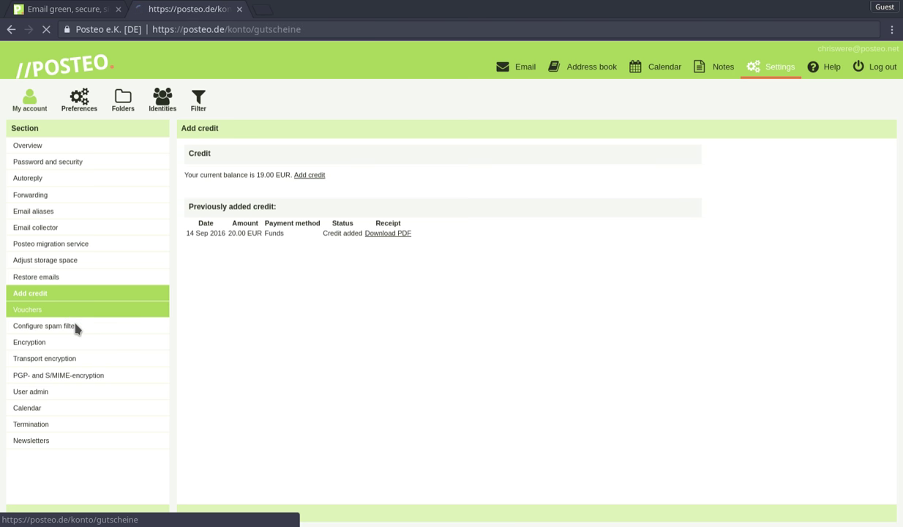
left_click(76, 327)
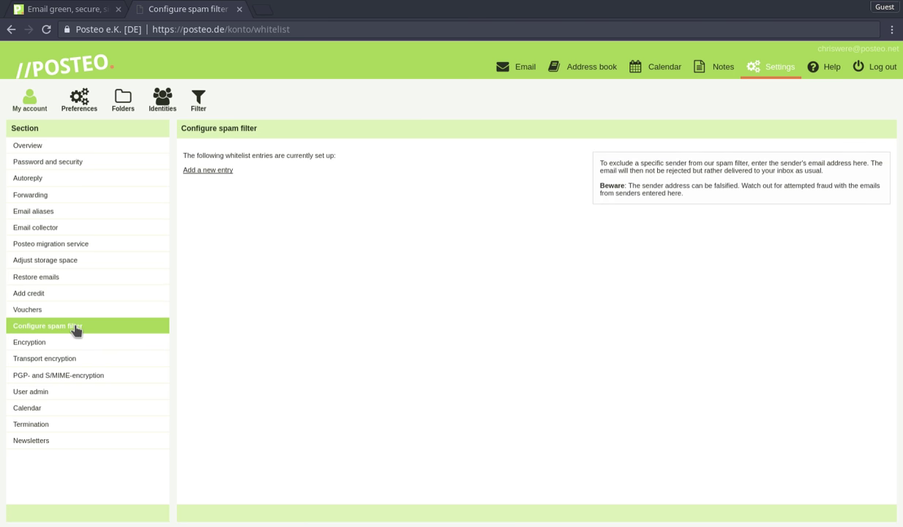
left_click(50, 344)
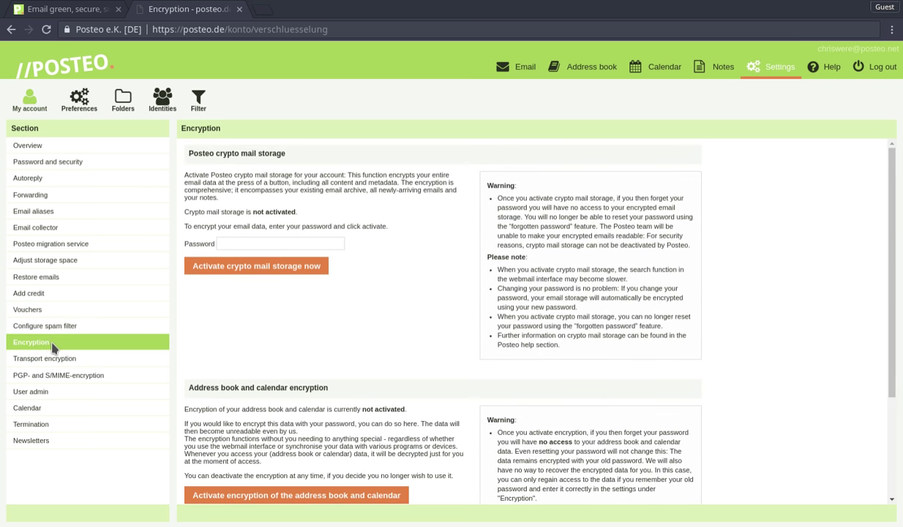
left_click(67, 359)
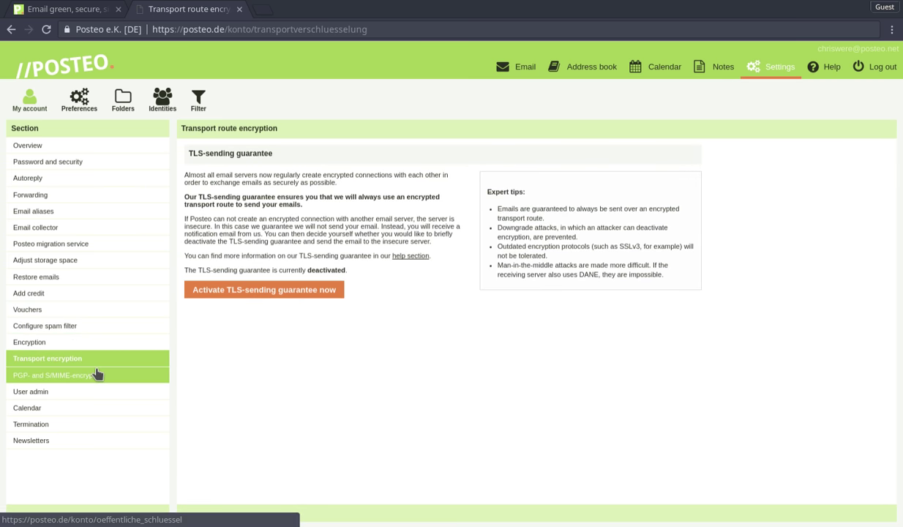
left_click(100, 375)
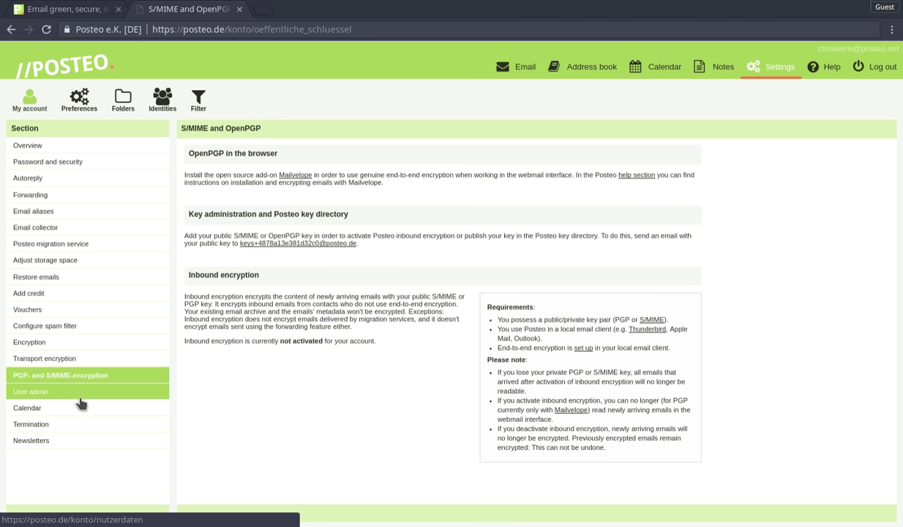
left_click(80, 393)
left_click(64, 417)
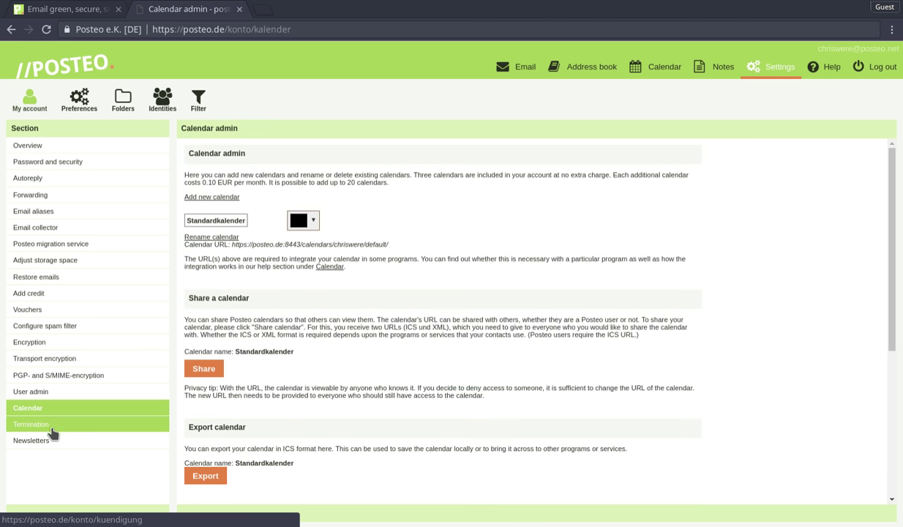
Return to the Email inbox, which is still empty
left_click(60, 76)
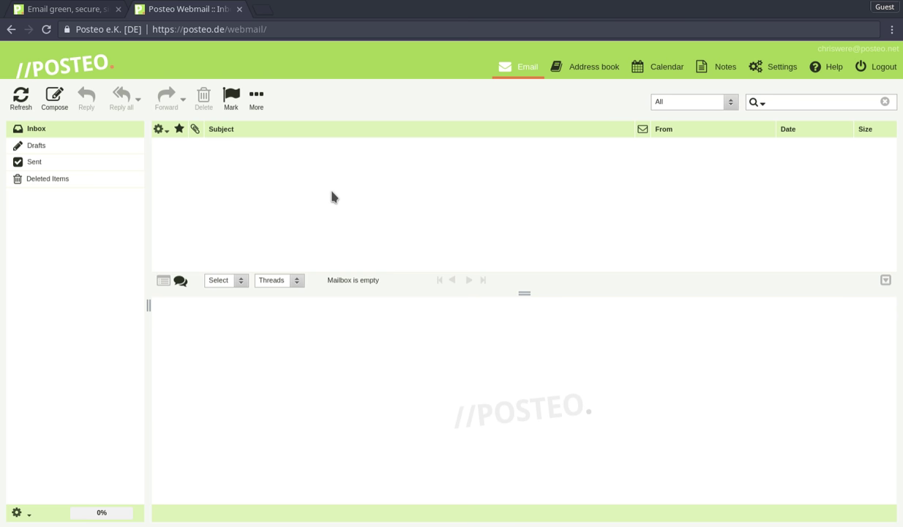
Refresh the inbox for new mail, then switch to the English posteo.de homepage tab
left_click(21, 96)
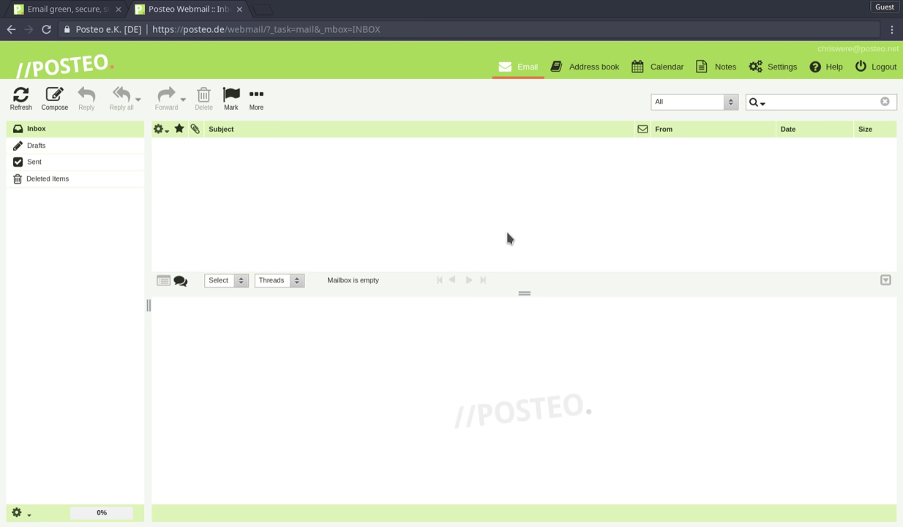
left_click(77, 11)
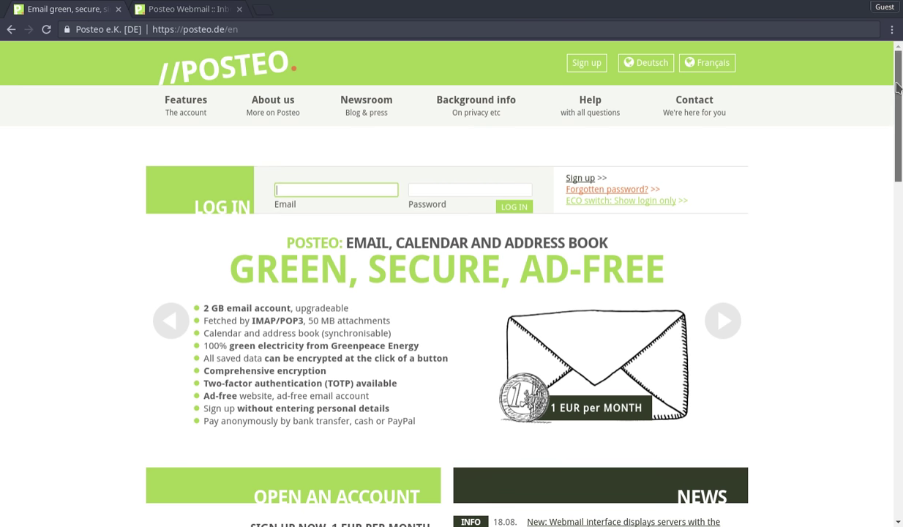
scroll(897, 87, "down", 2)
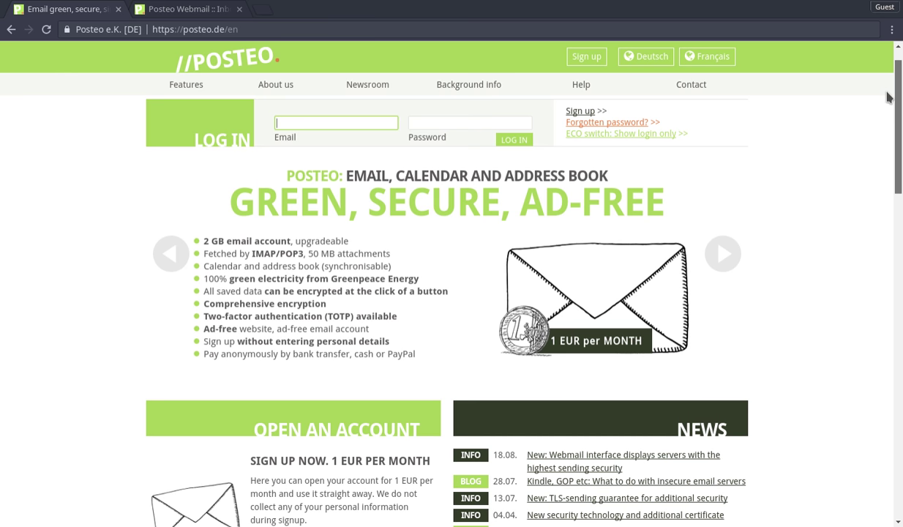
scroll(889, 97, "down", 3)
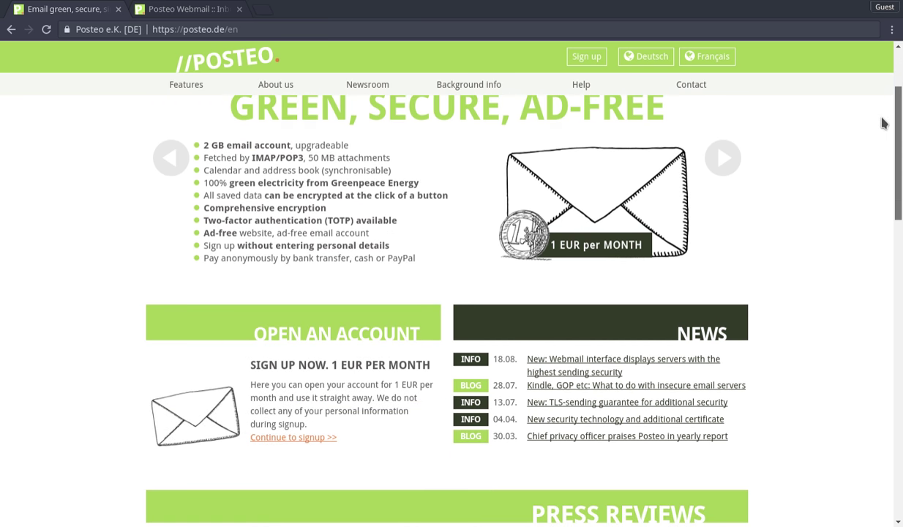
scroll(882, 147, "down", 2)
scroll(874, 179, "down", 2)
scroll(874, 182, "up", 6)
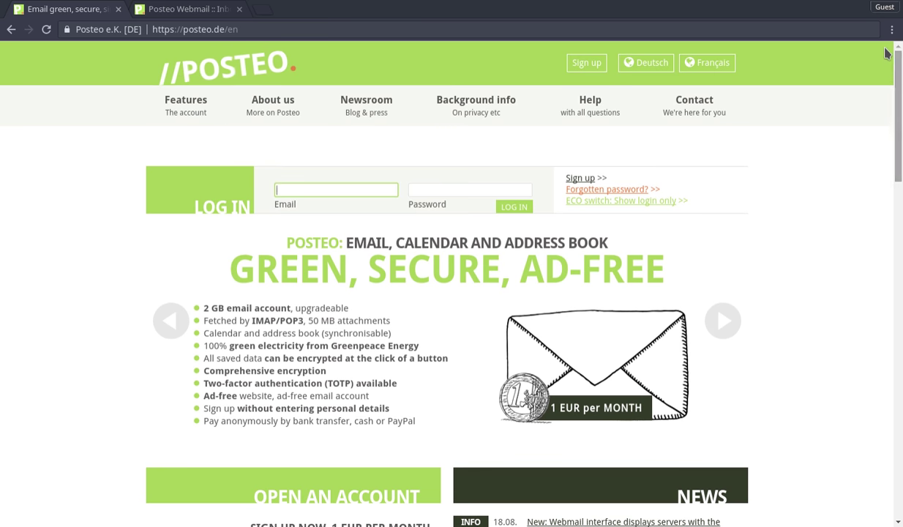
left_click(248, 77)
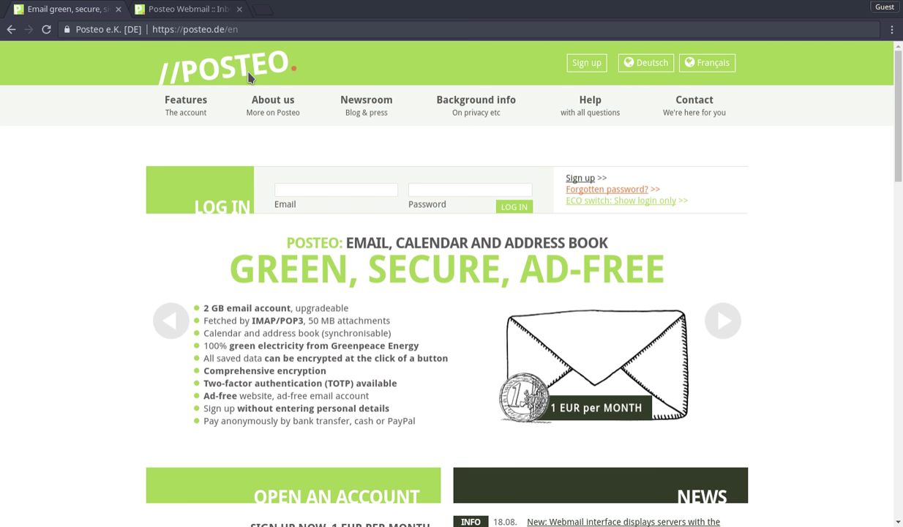